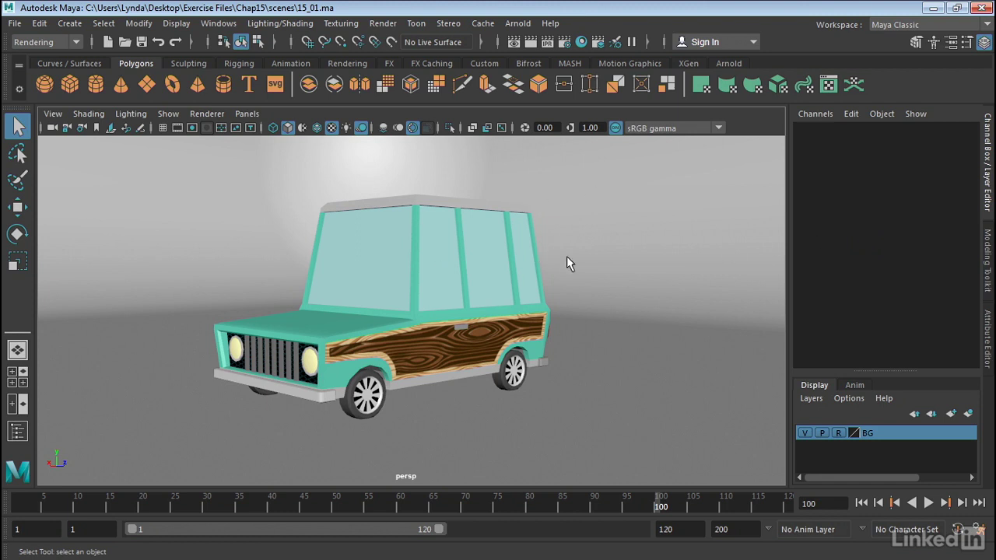
Check the point light and spotlight in the four-view layout, then maximize the perspective view.
key(space)
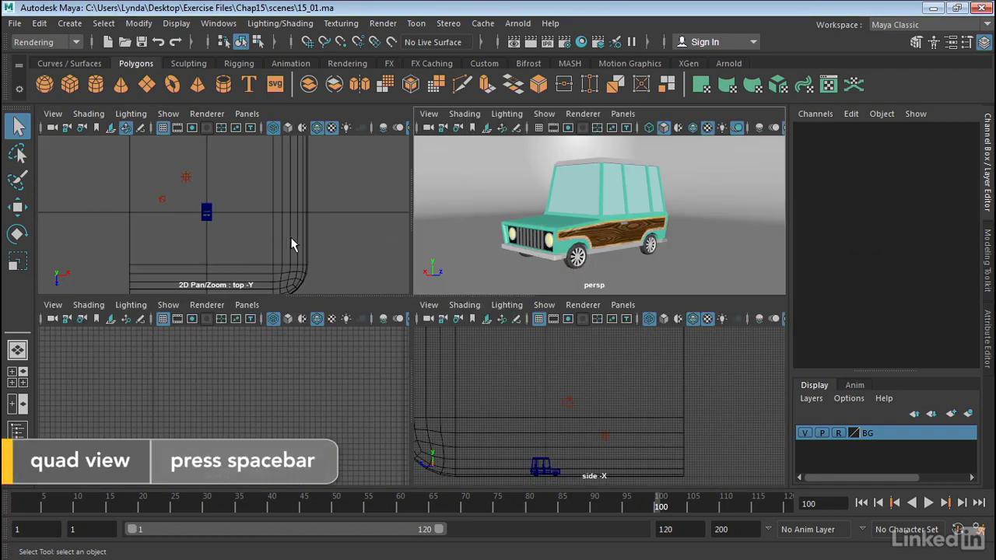
click(185, 179)
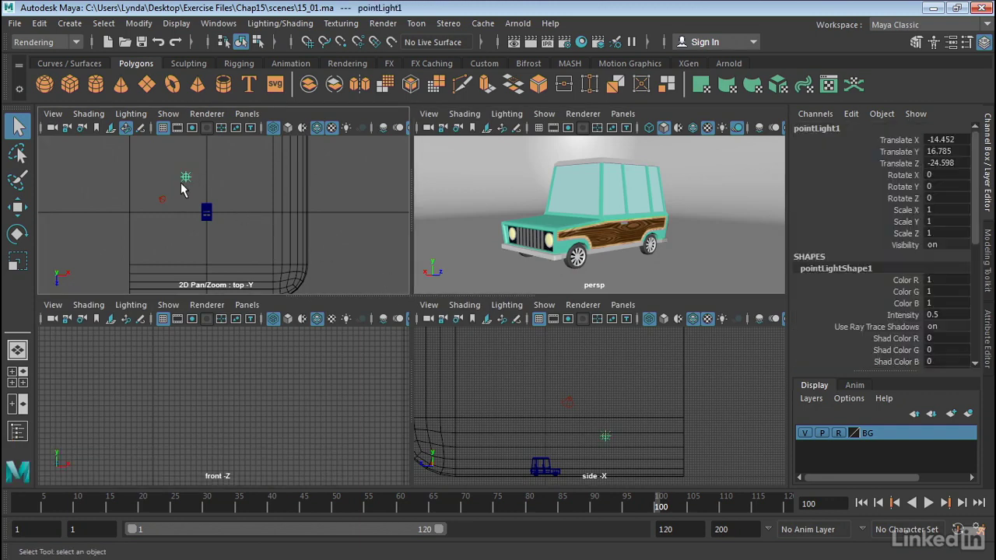
drag(557, 394, 578, 411)
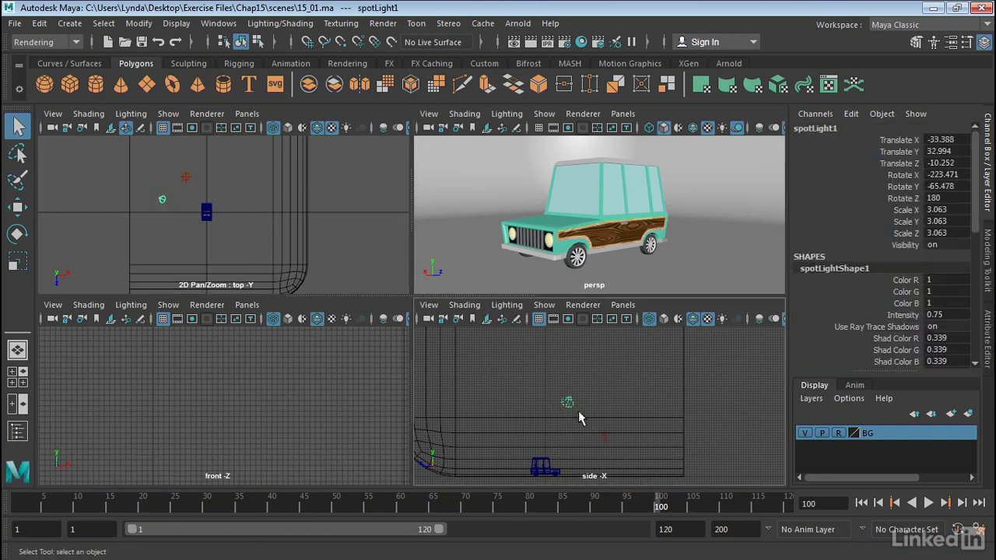
click(745, 393)
click(703, 250)
key(space)
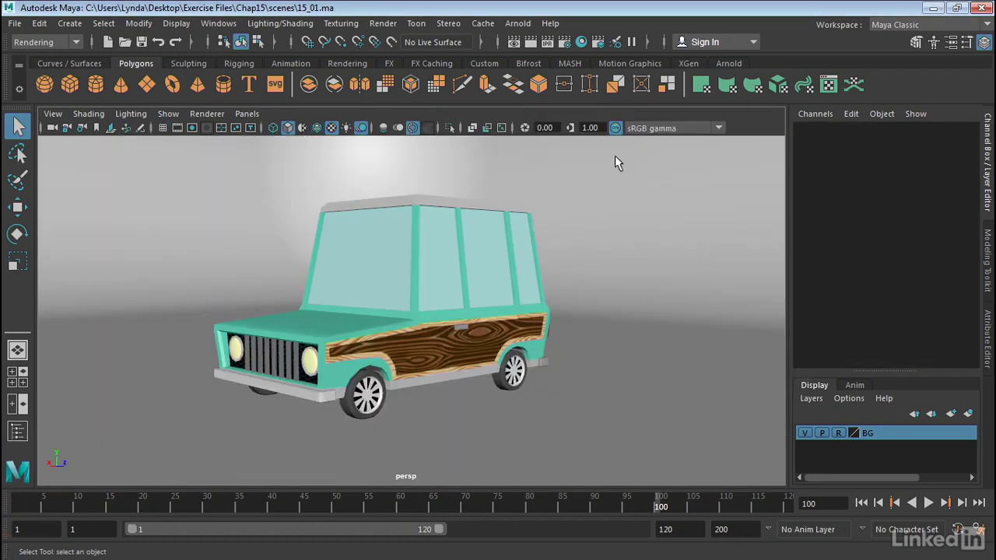
Render frame 100 at 800 x 450 with Maya Software and enlarge the Render View window.
click(564, 40)
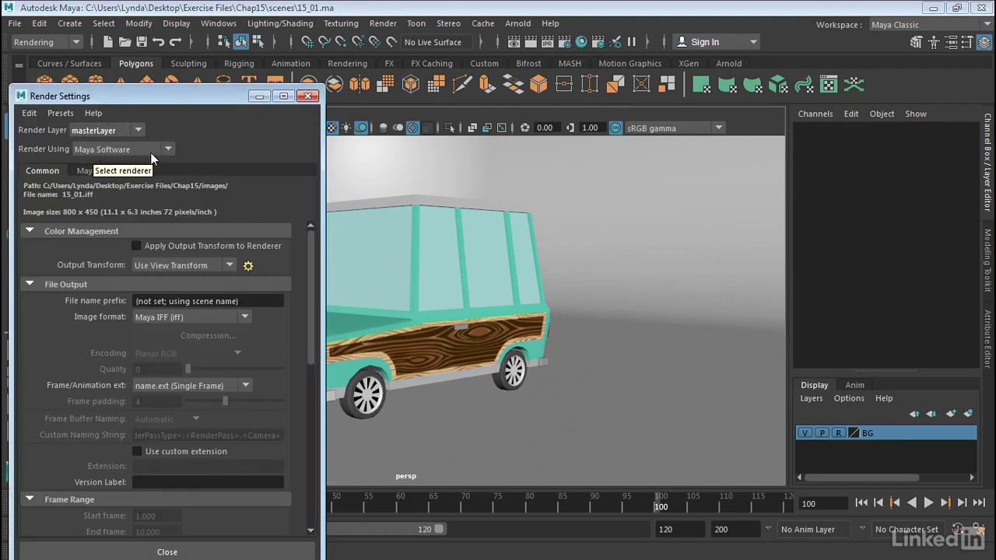
click(308, 96)
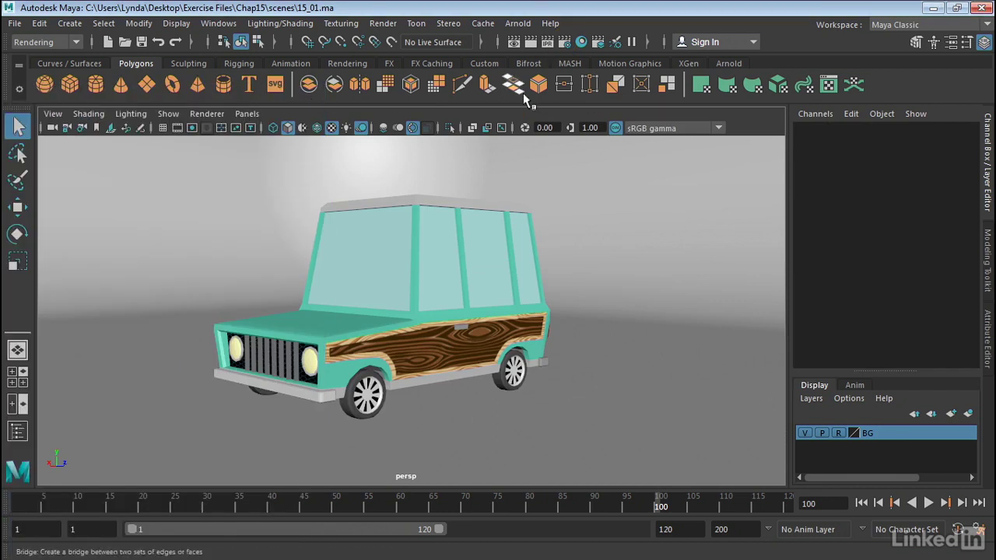
click(527, 47)
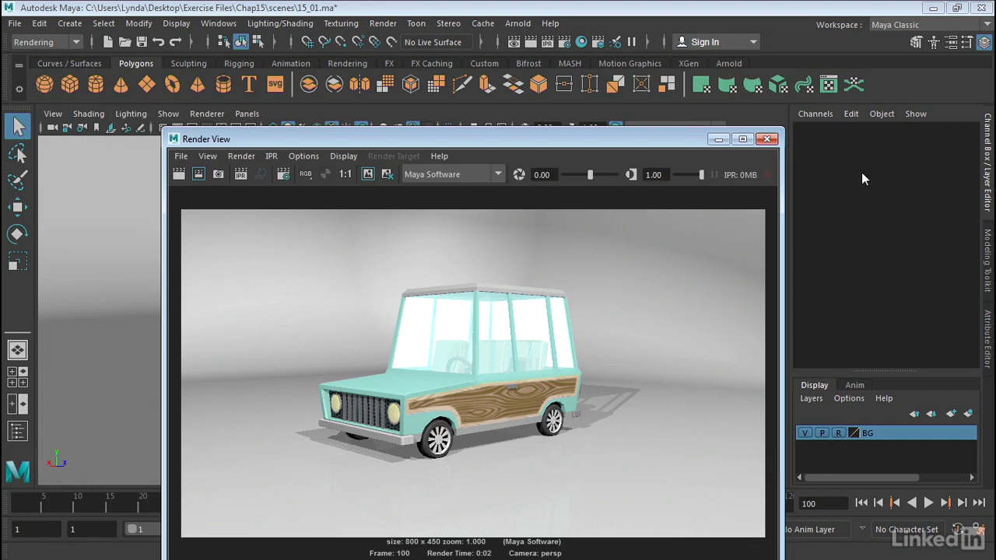
drag(648, 134, 617, 112)
Re-render the frame with Arnold Renderer, which comes out black, then close Render View.
click(415, 145)
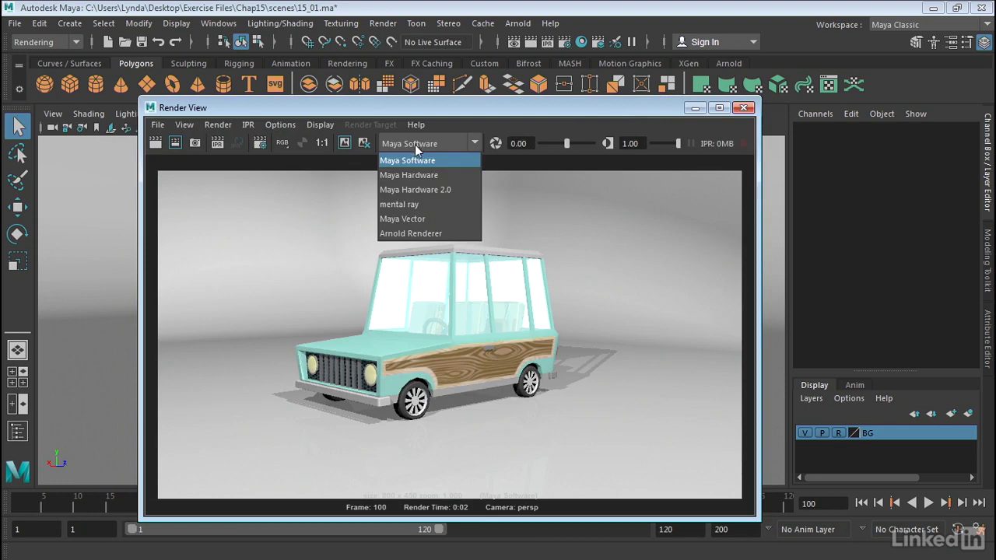
click(411, 233)
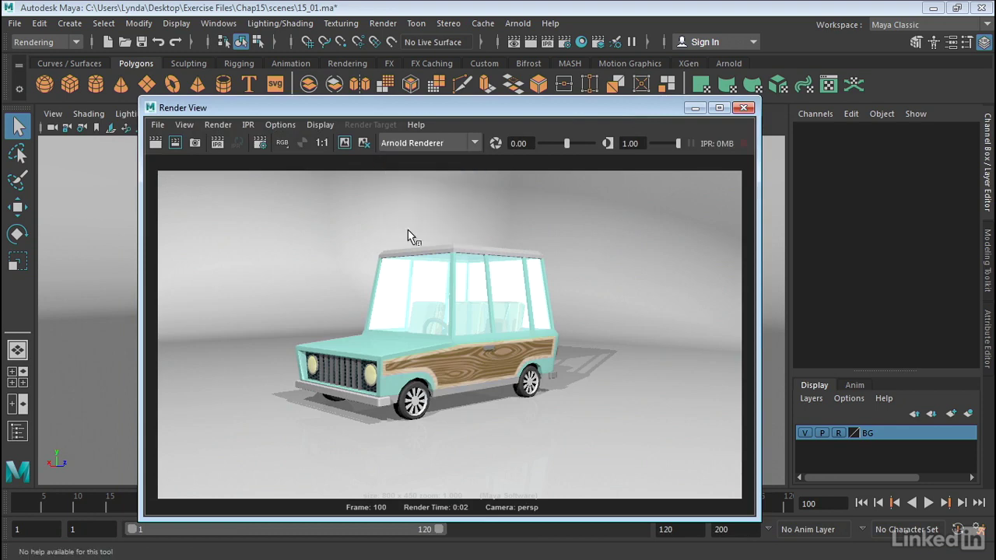
click(155, 144)
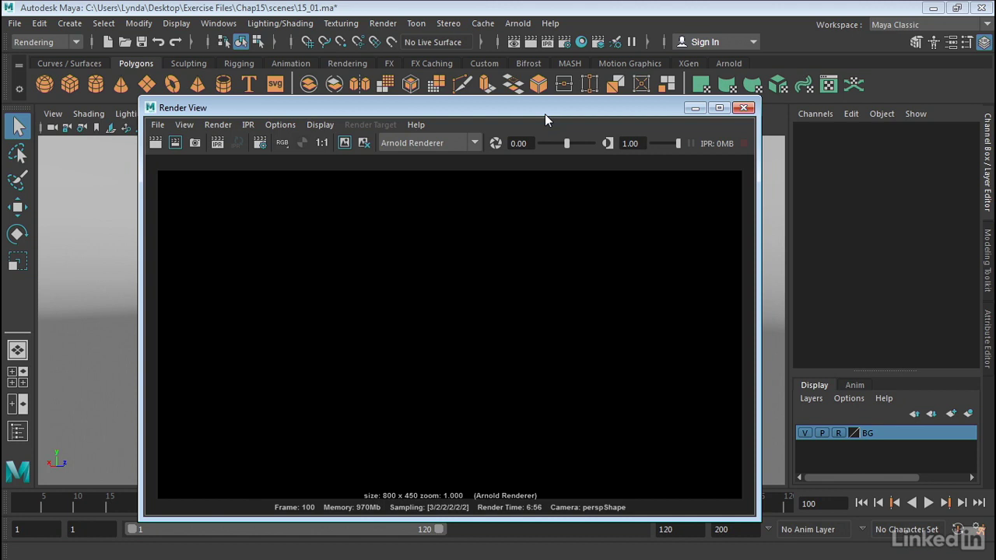
click(744, 108)
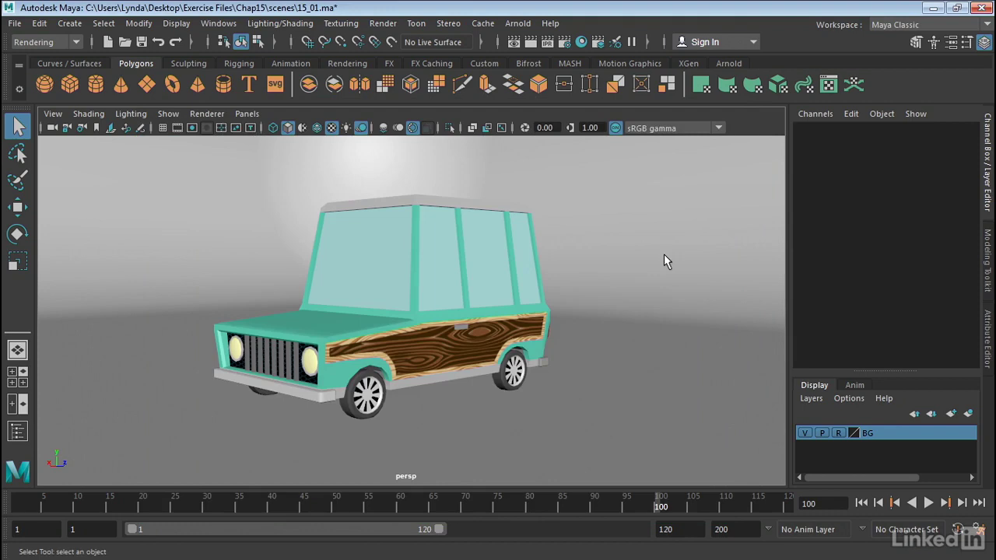
In quad view, show spotLight1's attributes: intensity 0.750, No Decay, cone angle 63.978, Arnold section.
key(space)
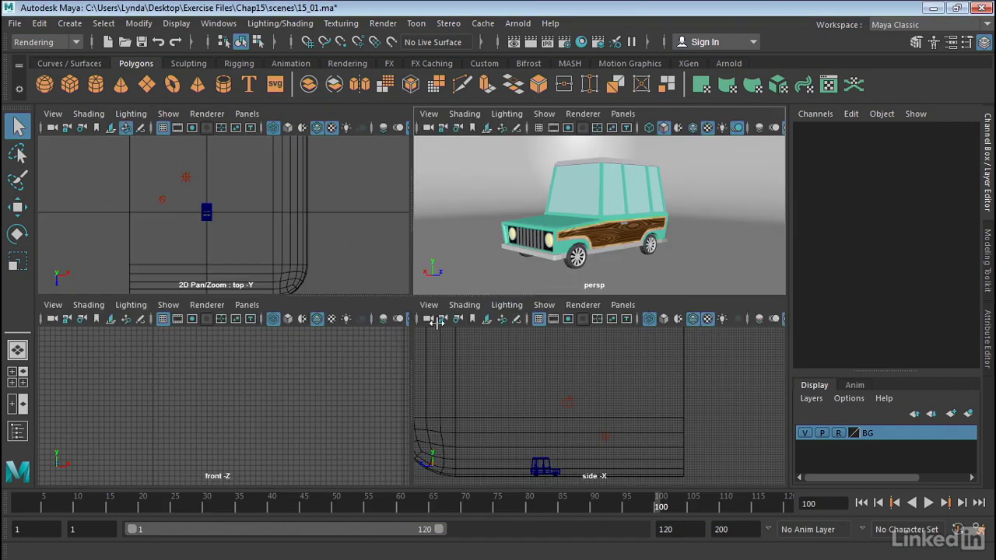
click(574, 398)
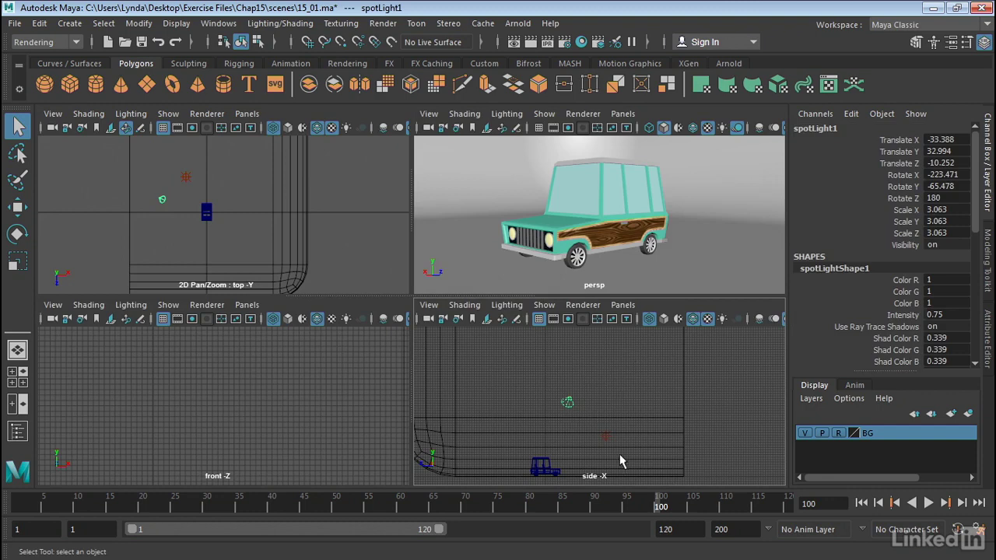
click(605, 437)
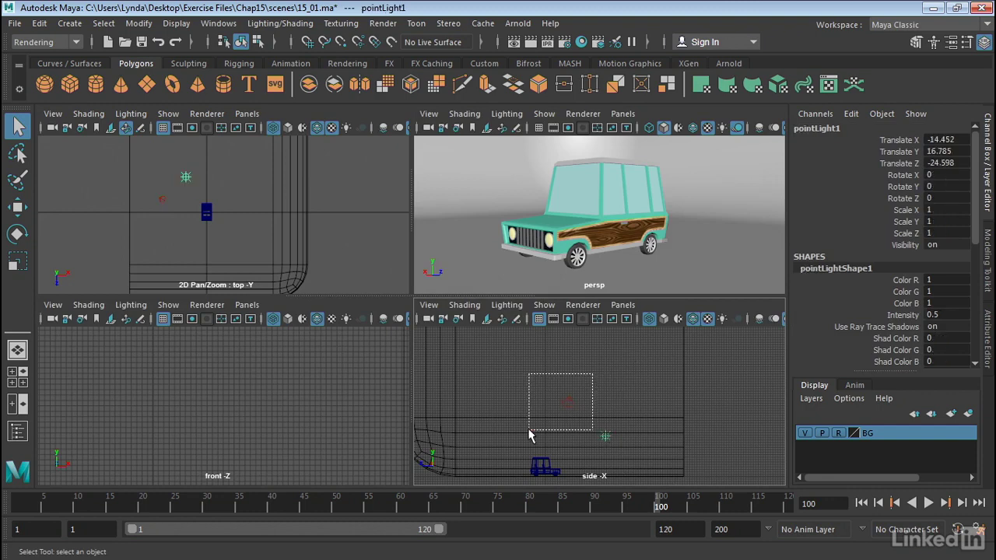
click(568, 402)
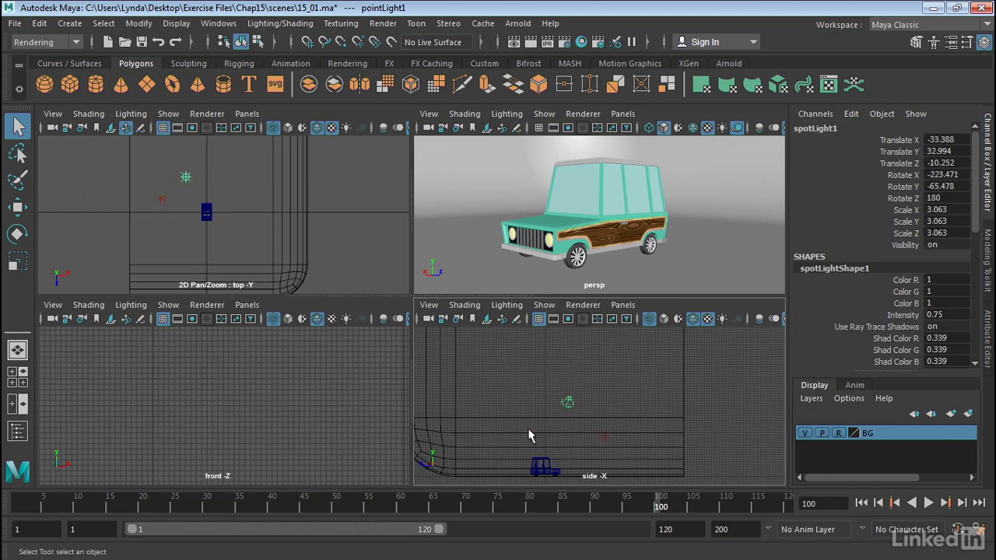
click(986, 334)
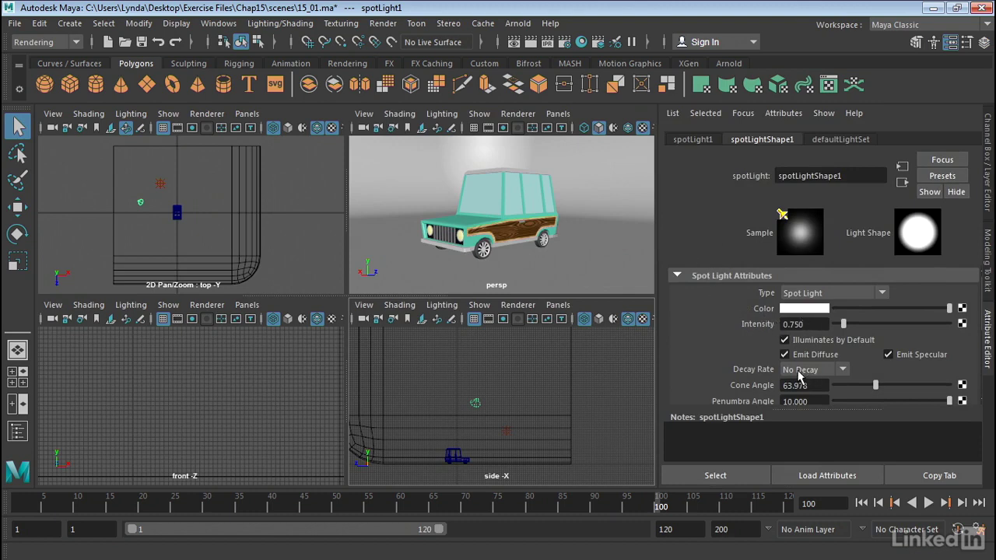
scroll(712, 348, down, 5)
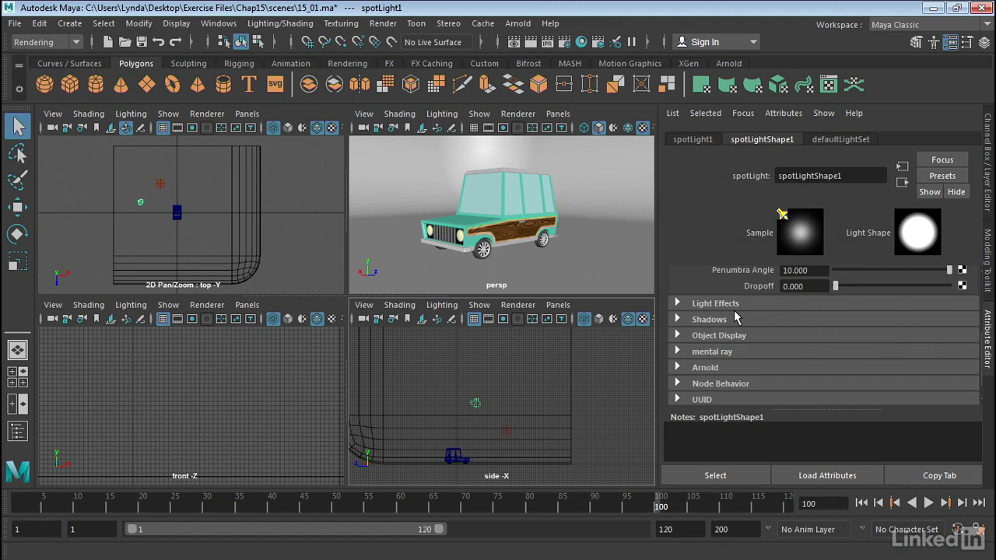
Set the spotlight's Arnold Decay Type to constant.
click(696, 368)
scroll(700, 371, down, 2)
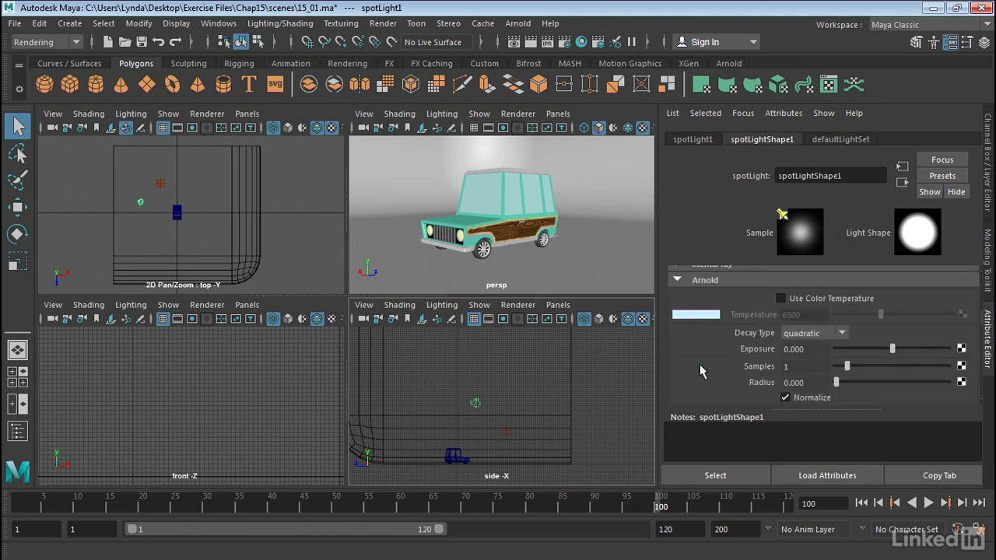
click(796, 339)
click(798, 349)
Select pointLight1 in the side view and change its Arnold Decay Type from quadratic to constant.
drag(522, 421, 499, 440)
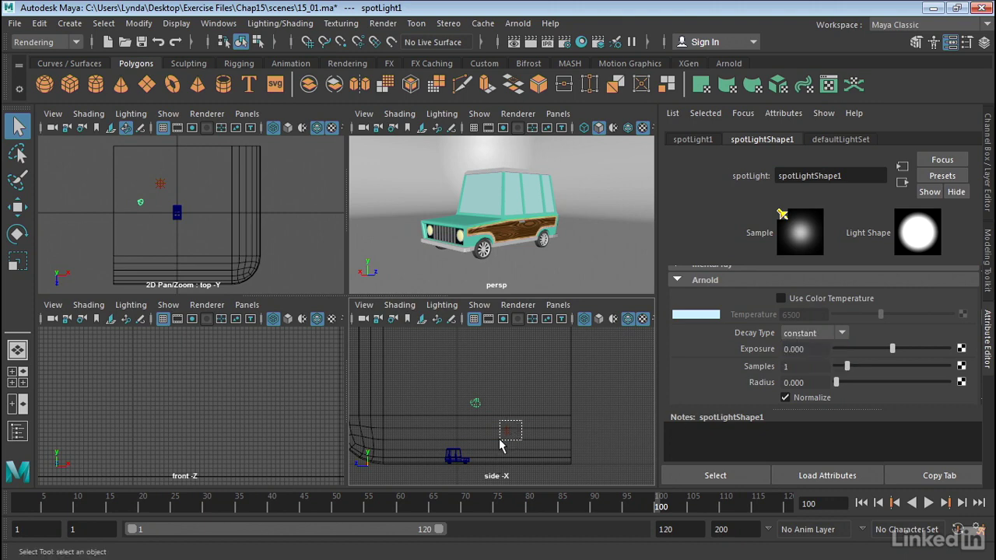
drag(500, 440, 503, 434)
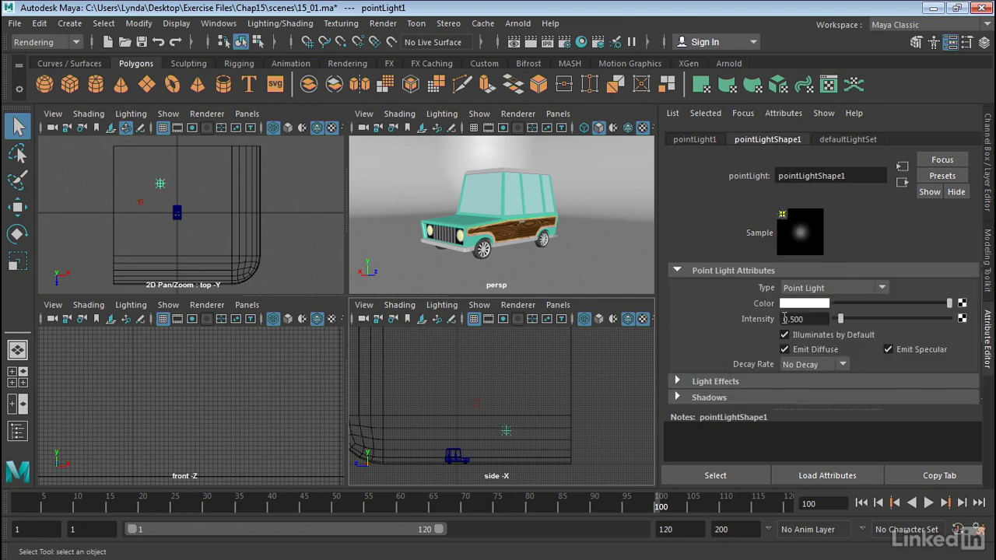
scroll(741, 337, down, 3)
click(735, 347)
scroll(735, 346, down, 2)
click(807, 314)
click(800, 329)
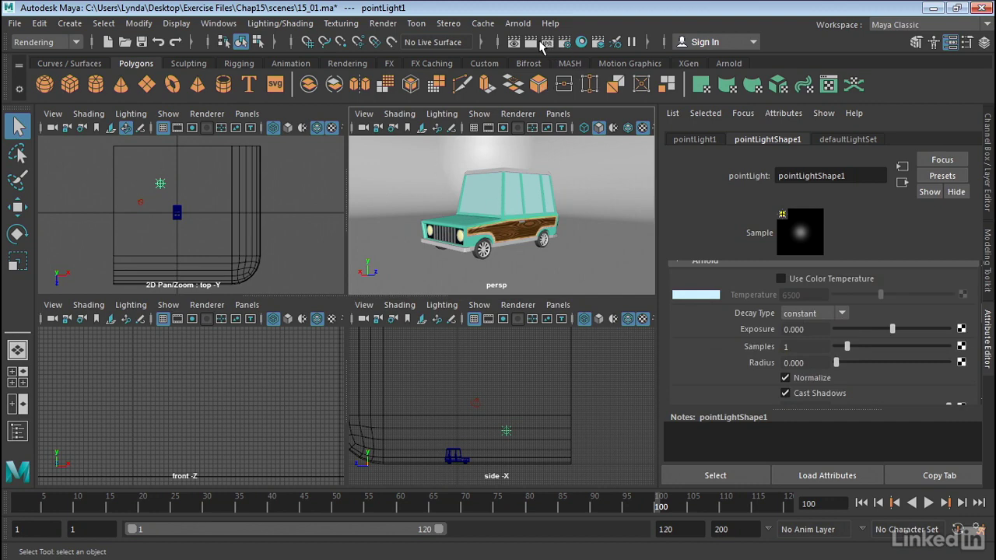
click(535, 42)
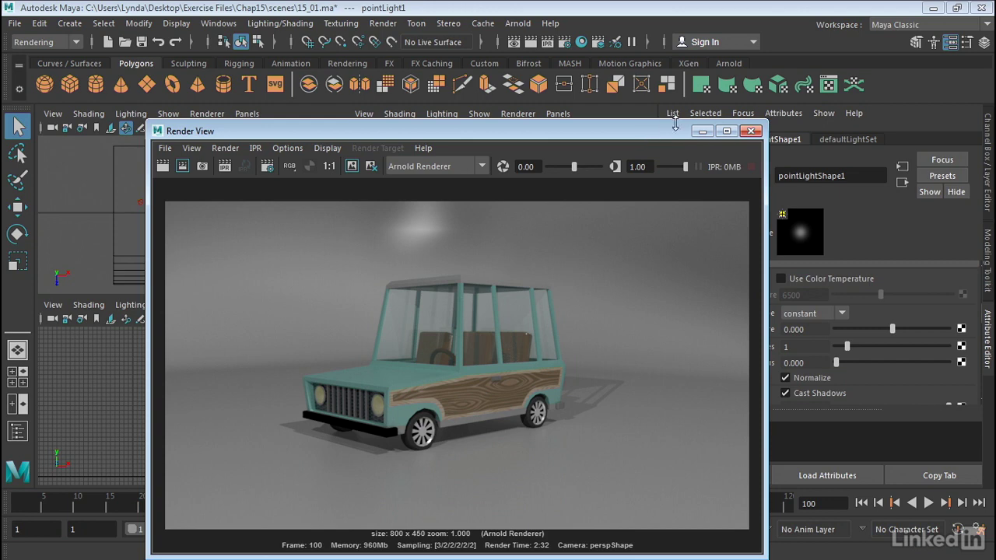
click(757, 137)
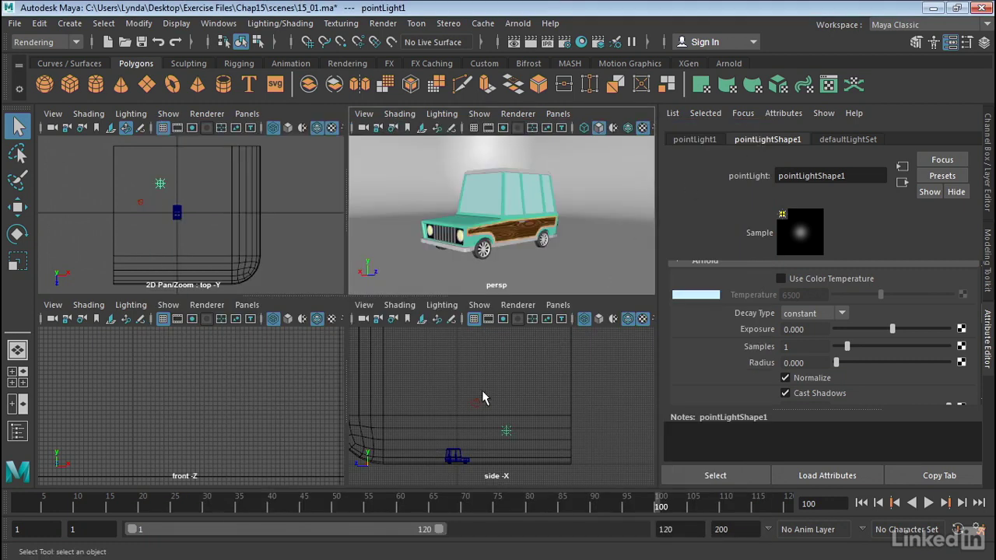
Select the spot light and set its Arnold Decay Type to quadratic.
click(478, 401)
key(space)
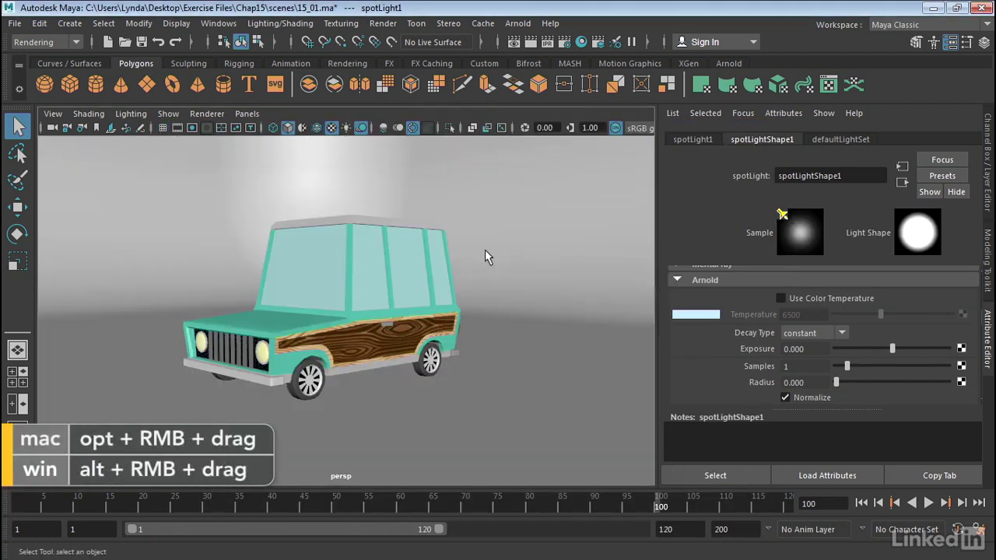
alt+right_drag(501, 259, 502, 266)
key(space)
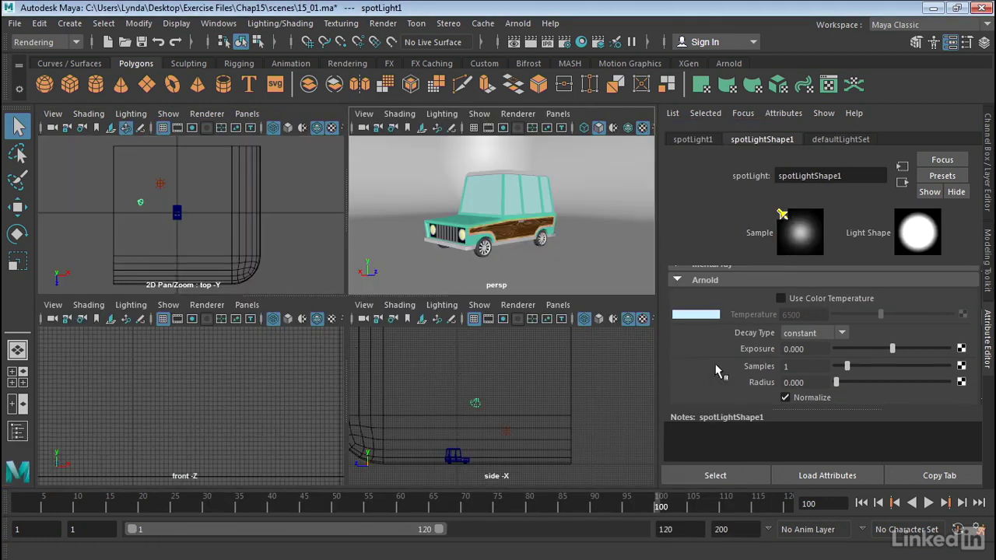
click(810, 334)
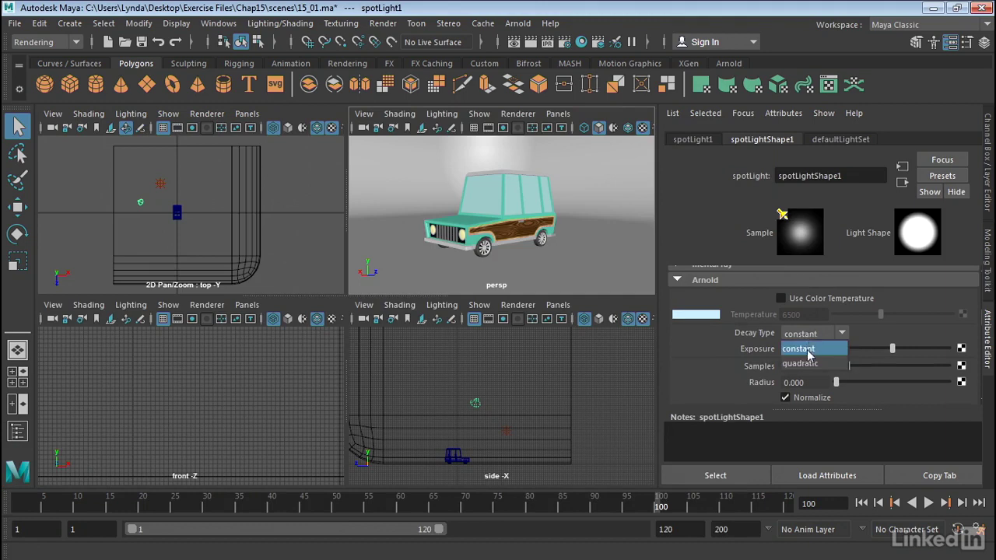
click(801, 363)
Set the point light's Arnold Decay Type to quadratic, then reselect the spot light.
click(513, 437)
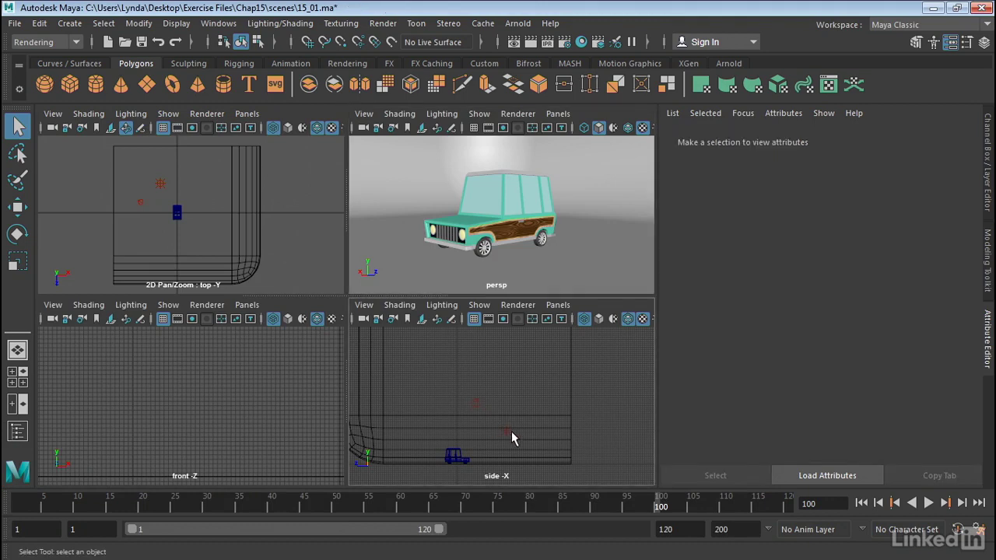
click(507, 431)
click(809, 314)
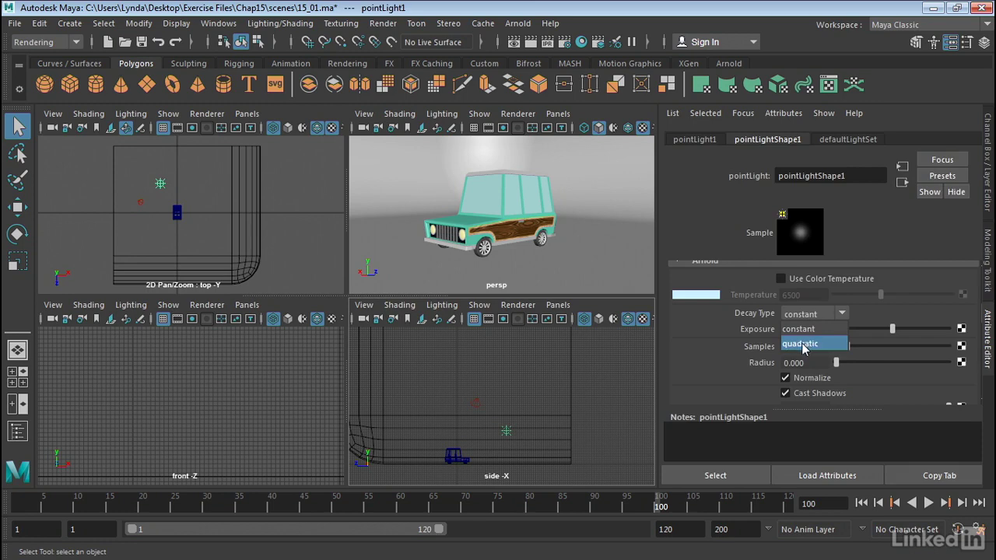
click(802, 347)
drag(490, 385, 457, 424)
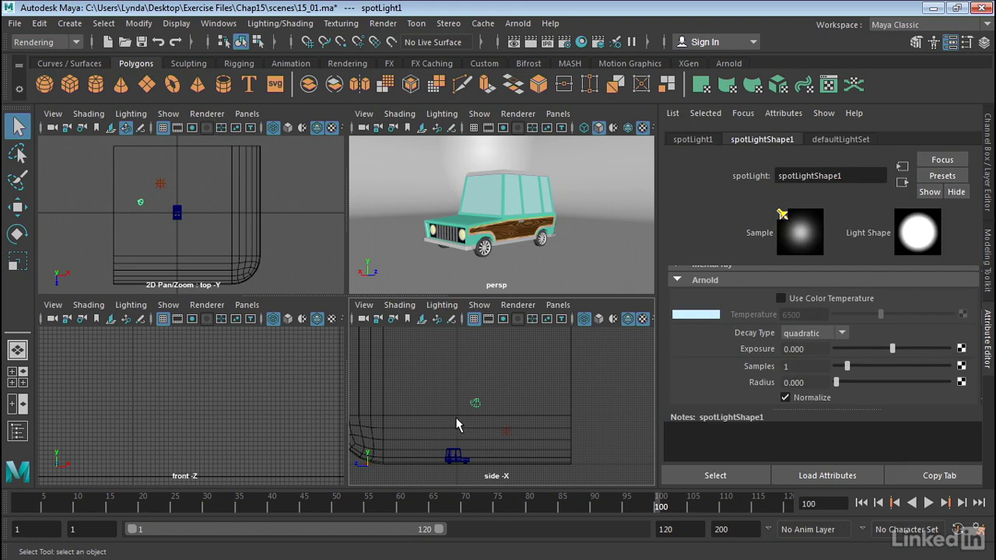
Change the spot light's Intensity from 10 to 1000 in Spot Light Attributes.
click(440, 113)
click(433, 115)
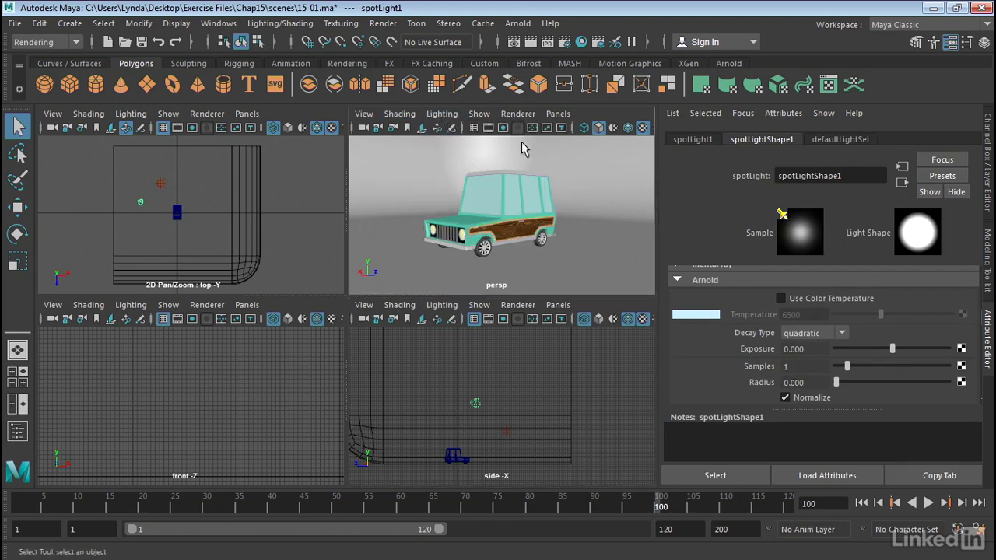
scroll(769, 363, up, 3)
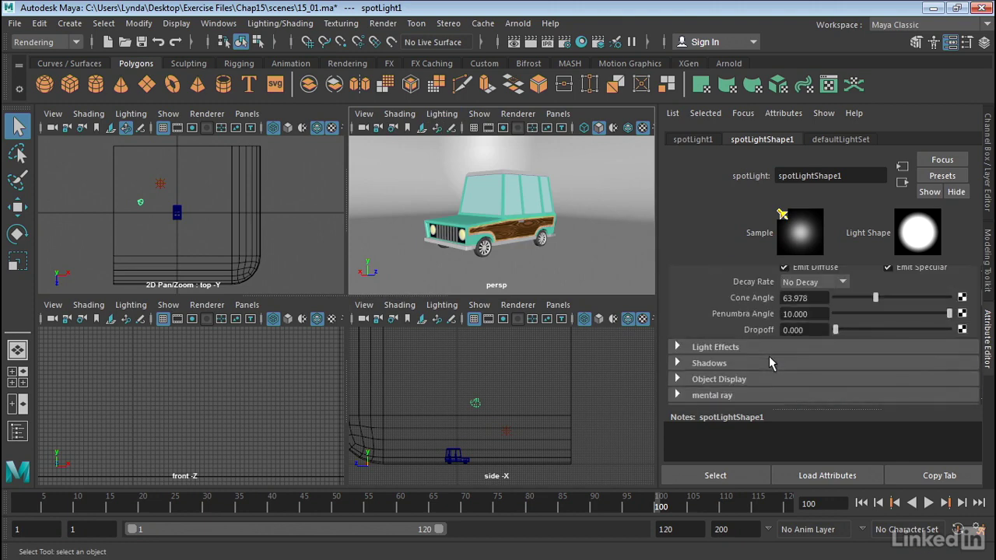
scroll(770, 363, up, 2)
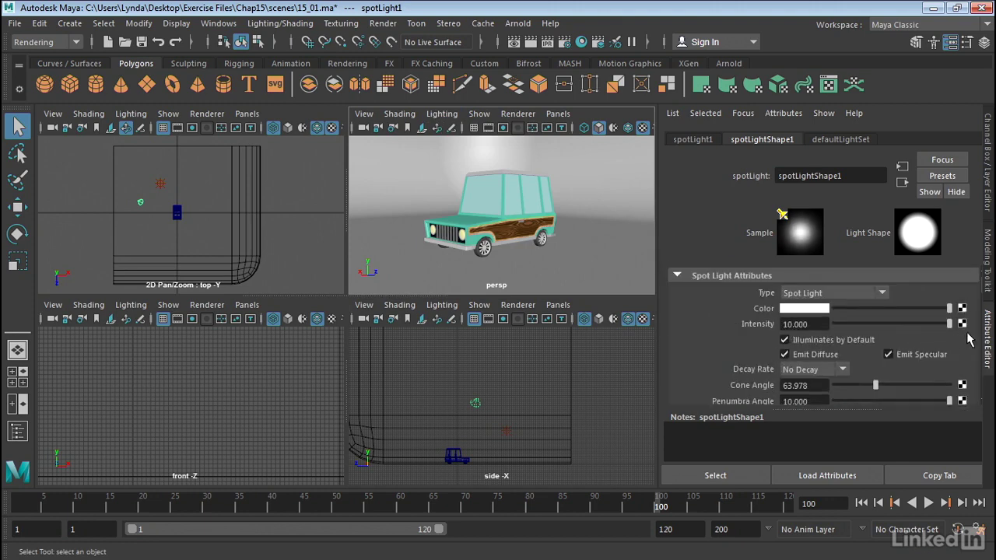
click(802, 324)
text(1000)
key(Return)
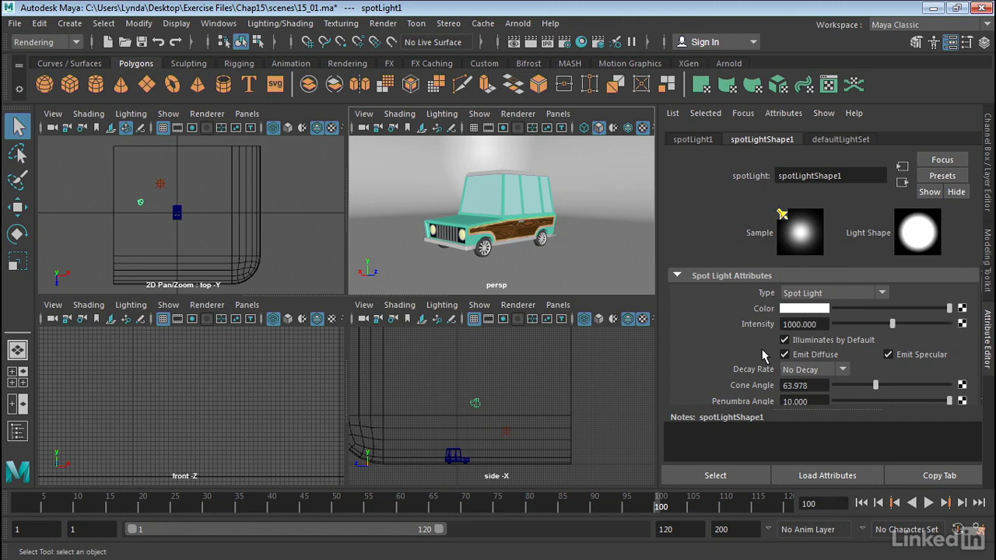
Render the current frame in Arnold with the 1000-intensity quadratic-decay spot light.
click(531, 43)
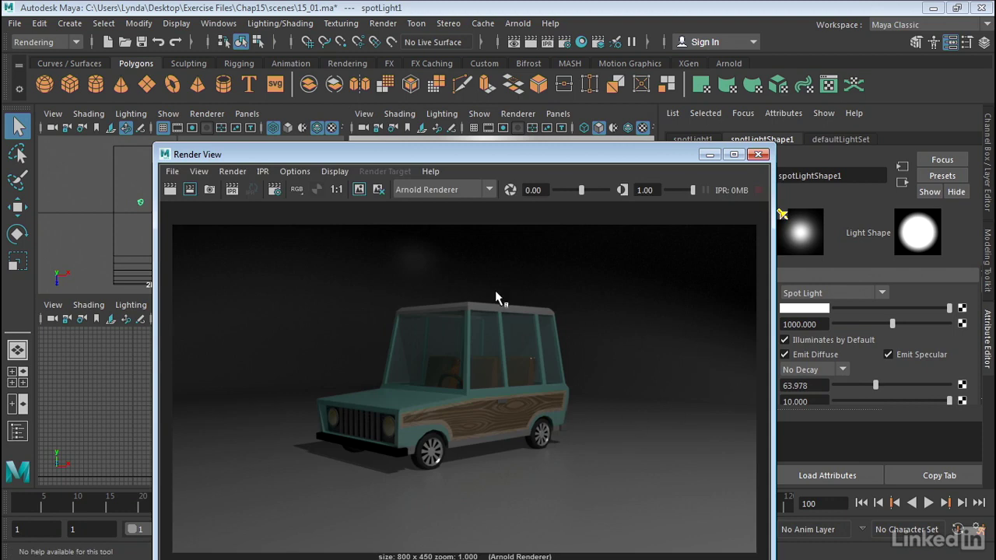
Set spotLightShape1 Intensity to 4000 and re-render the frame in Arnold, moving Render View up.
click(758, 154)
click(784, 324)
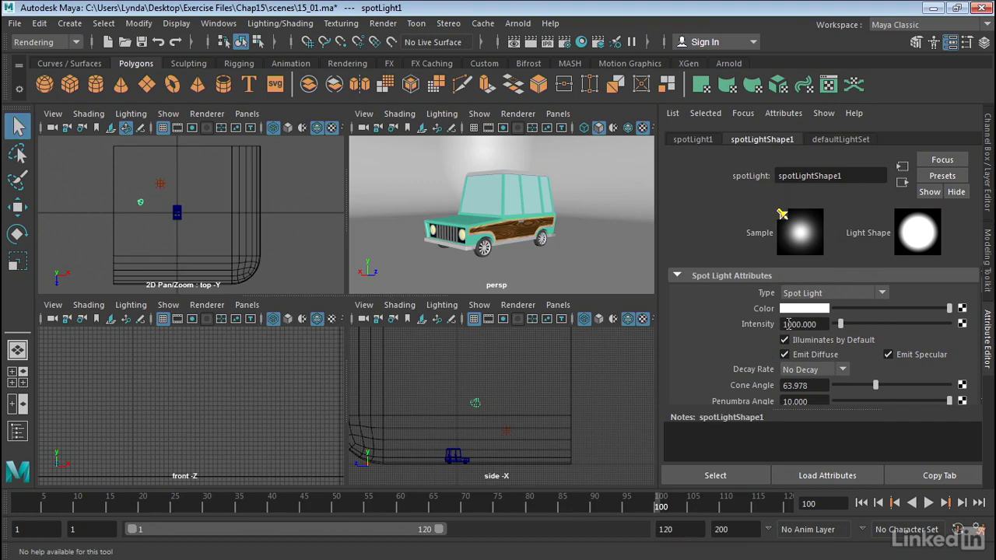
text(4)
key(Return)
click(531, 41)
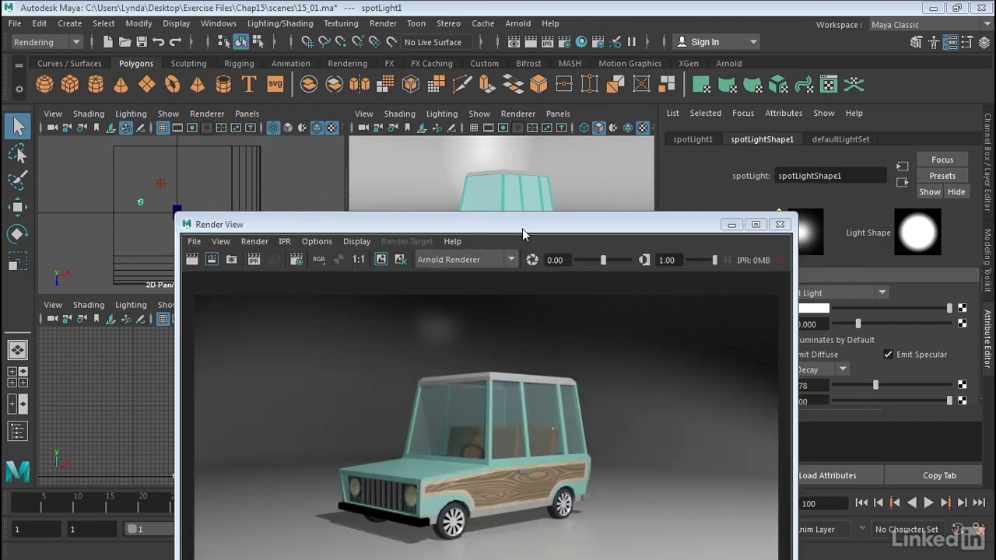
drag(529, 222, 550, 111)
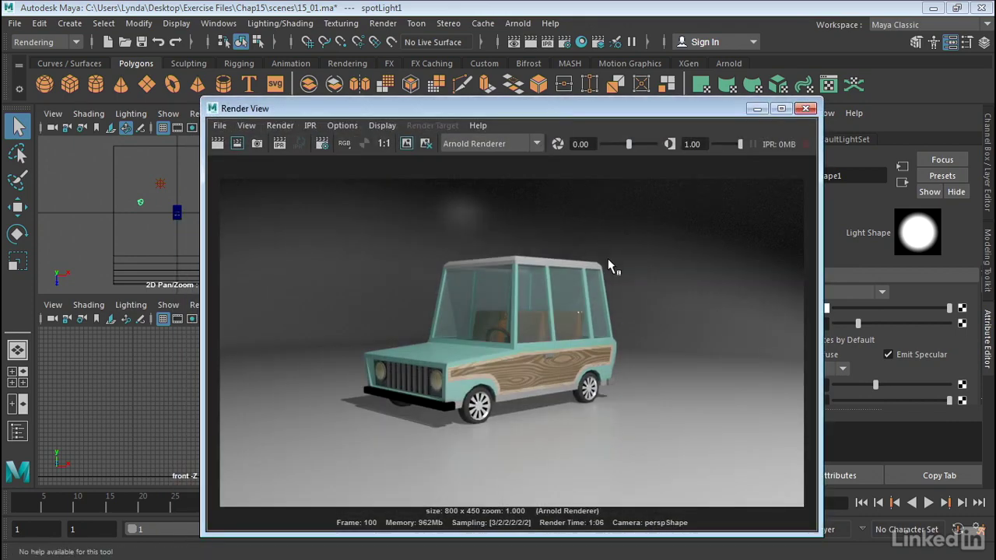